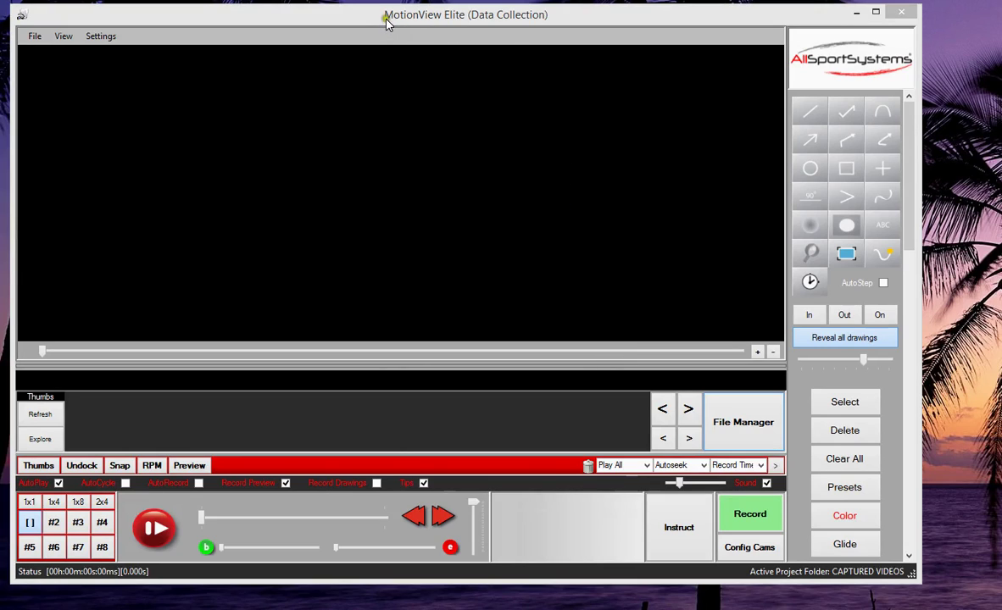
- Launch File > WiFi Video Grabber and connect it to a GoPro Hero camera, status Sleeping
left_click(40, 41)
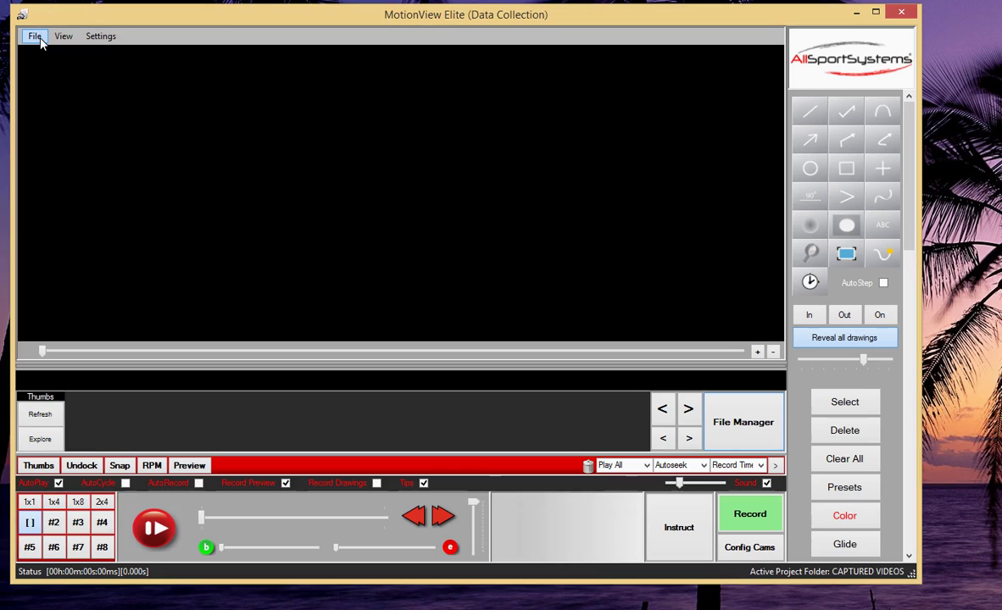
left_click(40, 41)
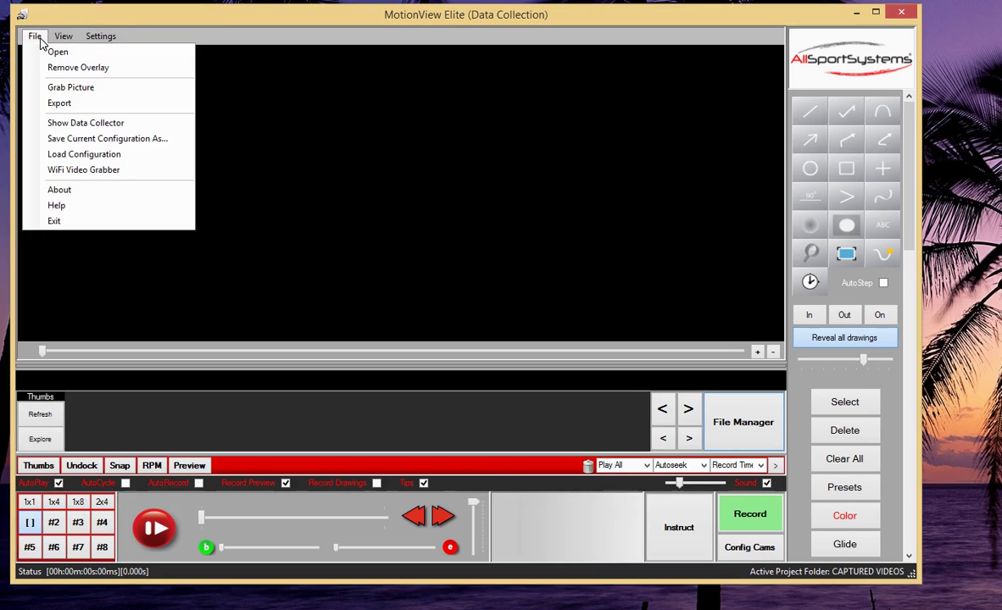
left_click(115, 171)
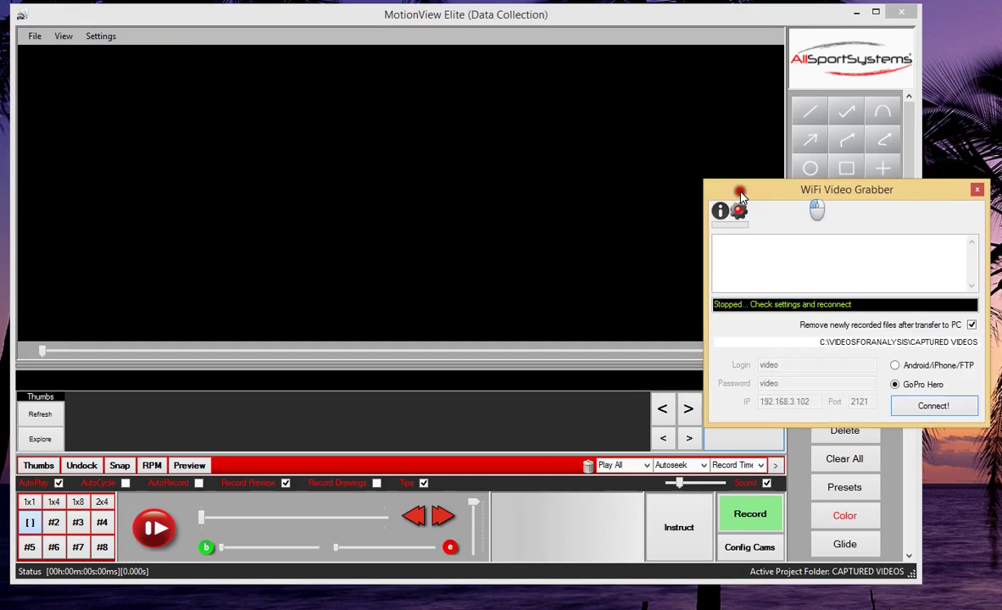
left_click_drag(742, 198, 161, 163)
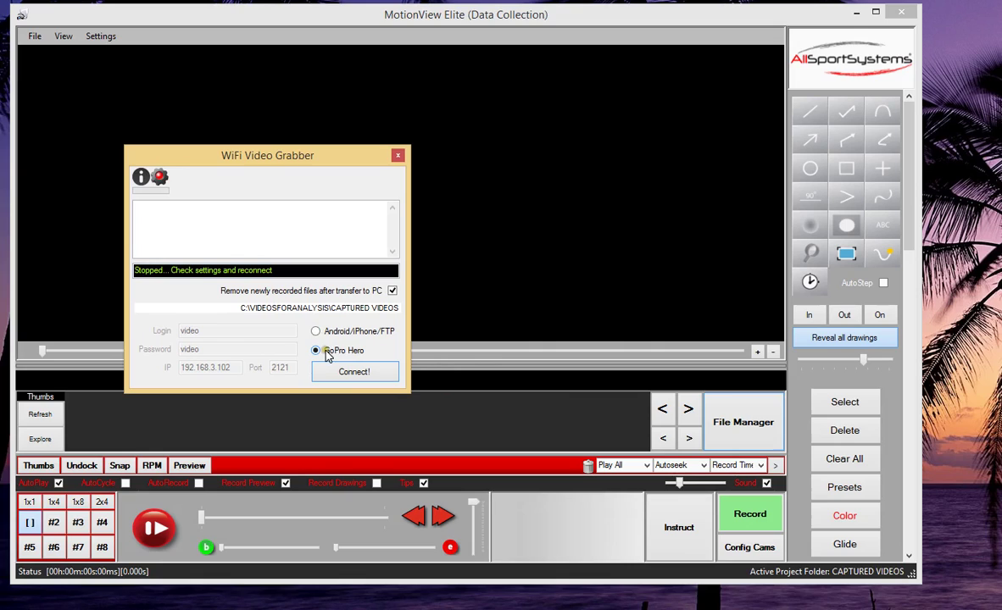
left_click(350, 376)
left_click(352, 377)
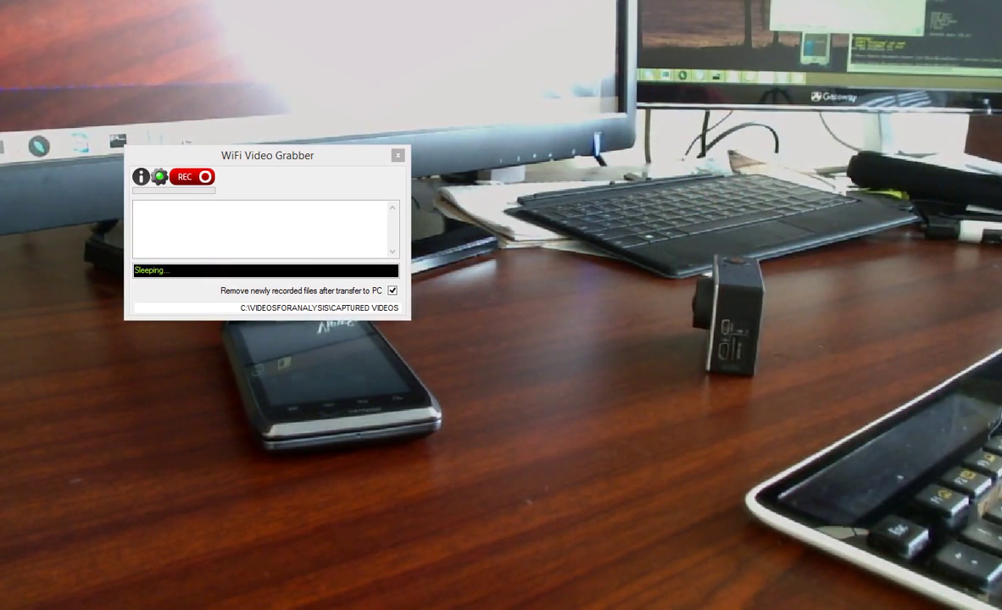
- Exit full-screen view and reposition the grabber dialog and the GoPro live preview window
key("Escape")
left_click_drag(280, 161, 329, 170)
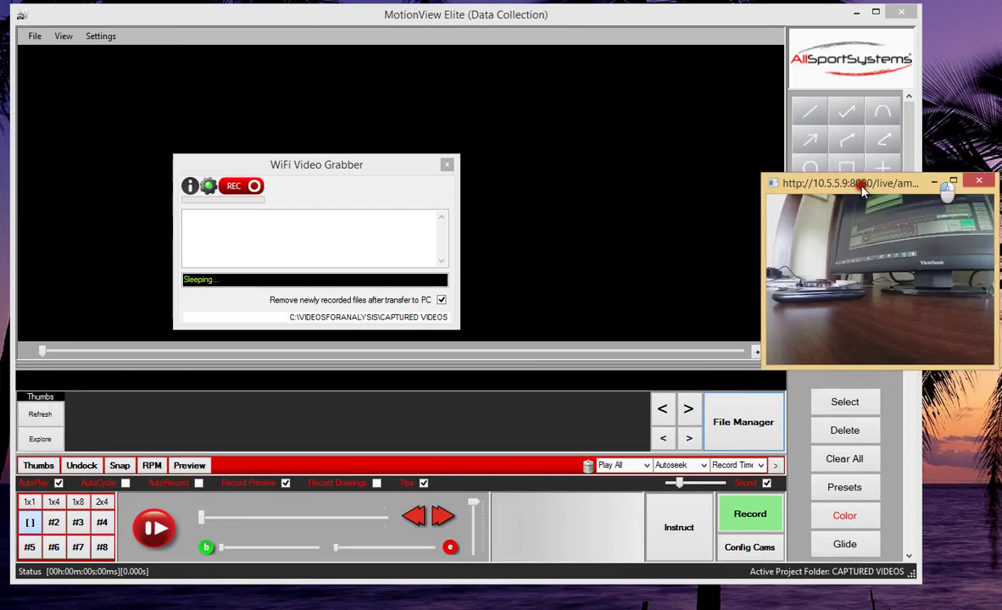
mouse_move(863, 190)
left_mouse_down()
mouse_move(589, 201)
mouse_move(588, 165)
left_mouse_up()
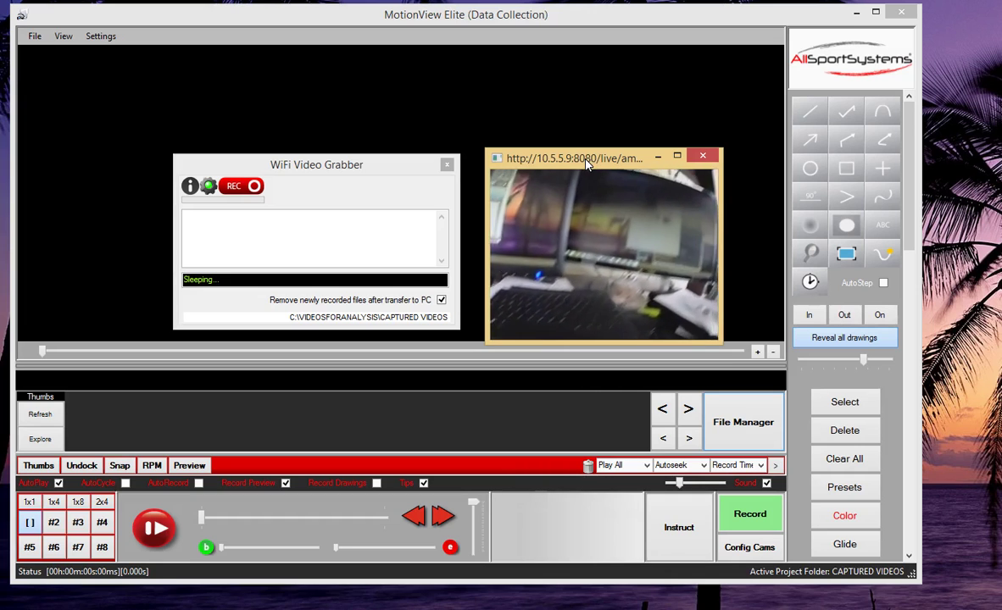
left_click_drag(587, 165, 743, 372)
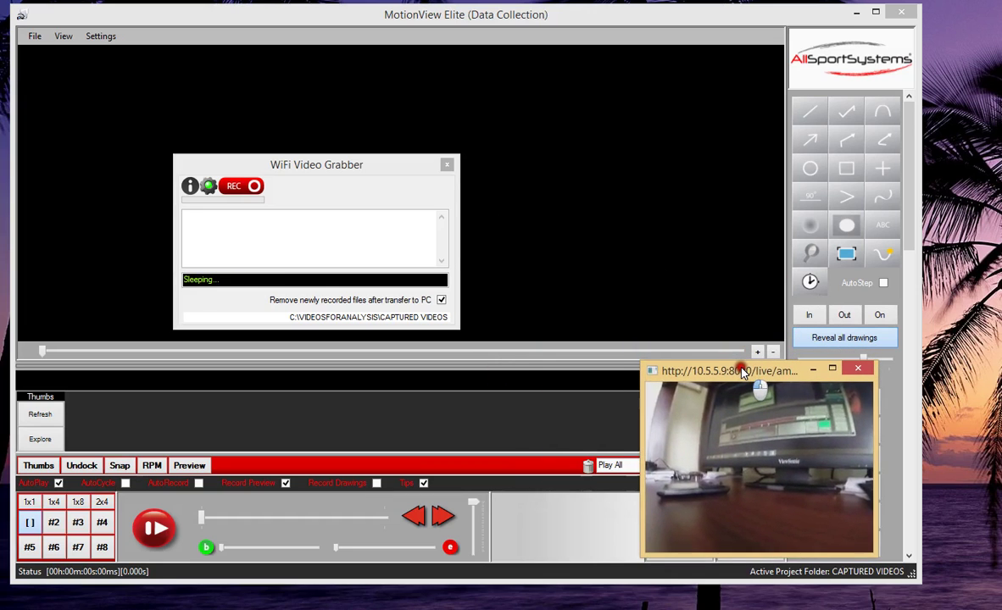
- Close the live preview and collapse the grabber into a compact bar at the video area's lower right
left_click(859, 370)
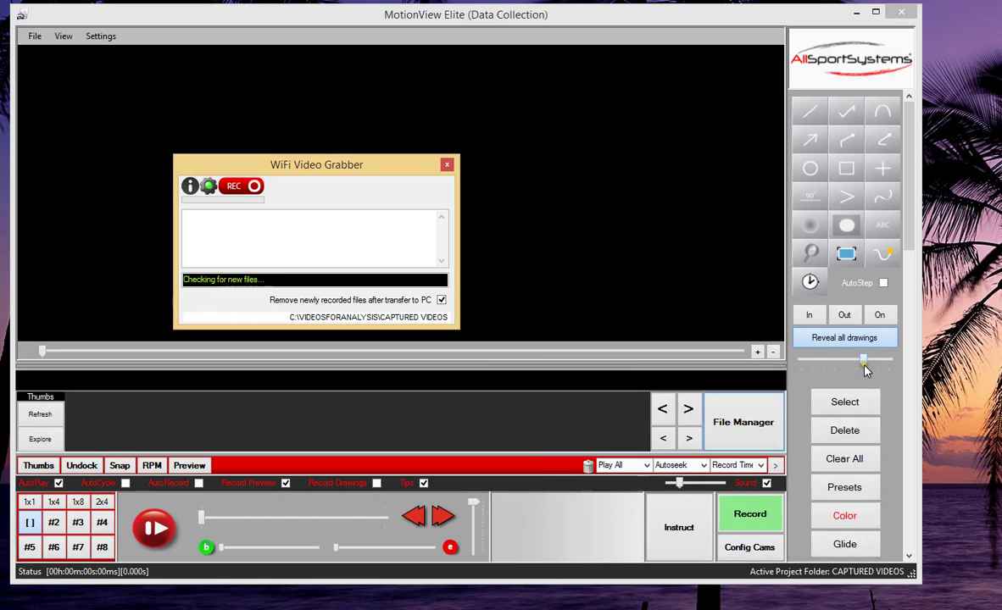
left_click_drag(329, 163, 496, 193)
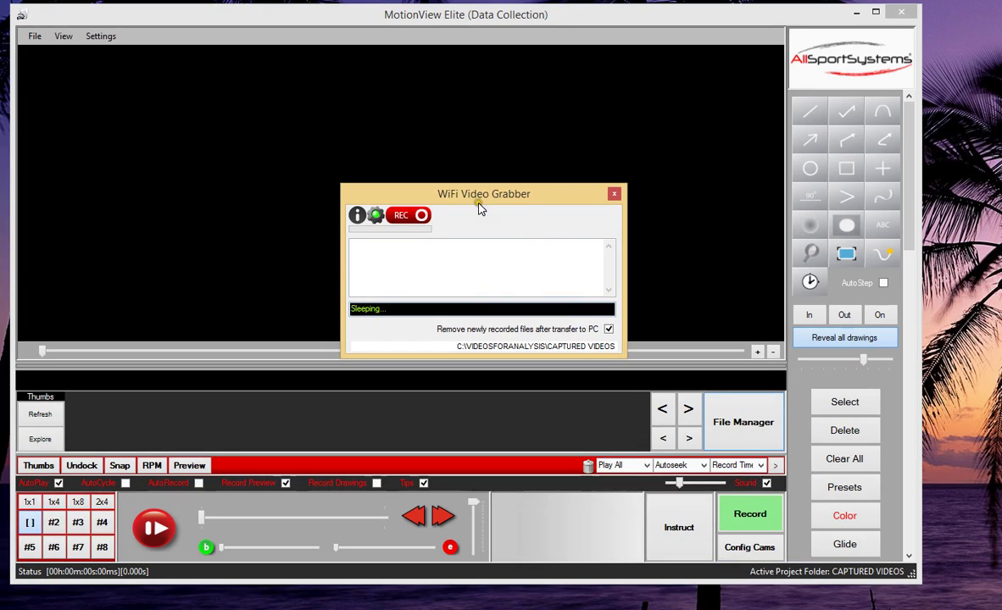
left_click(357, 217)
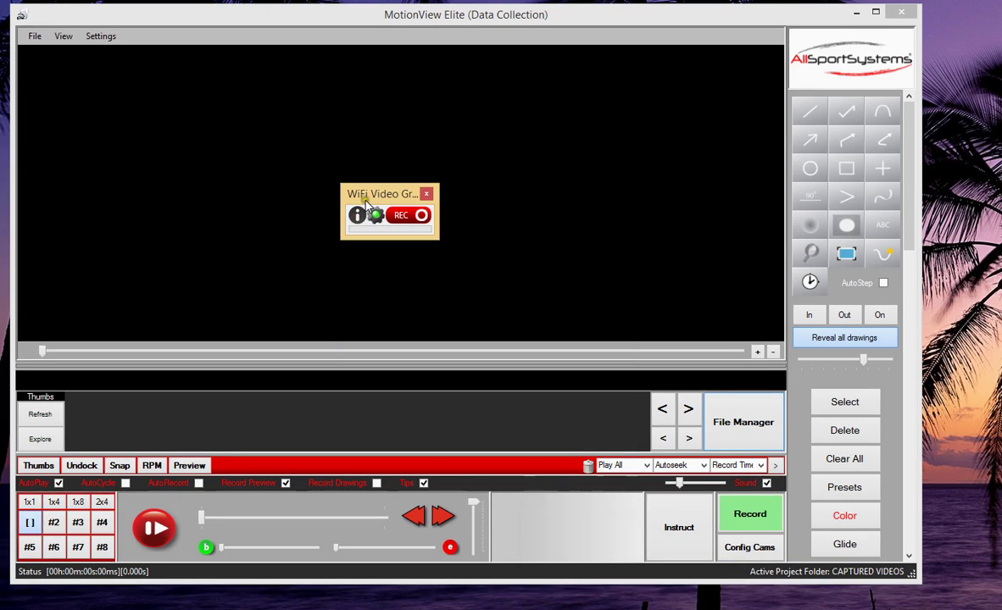
left_click_drag(369, 200, 711, 297)
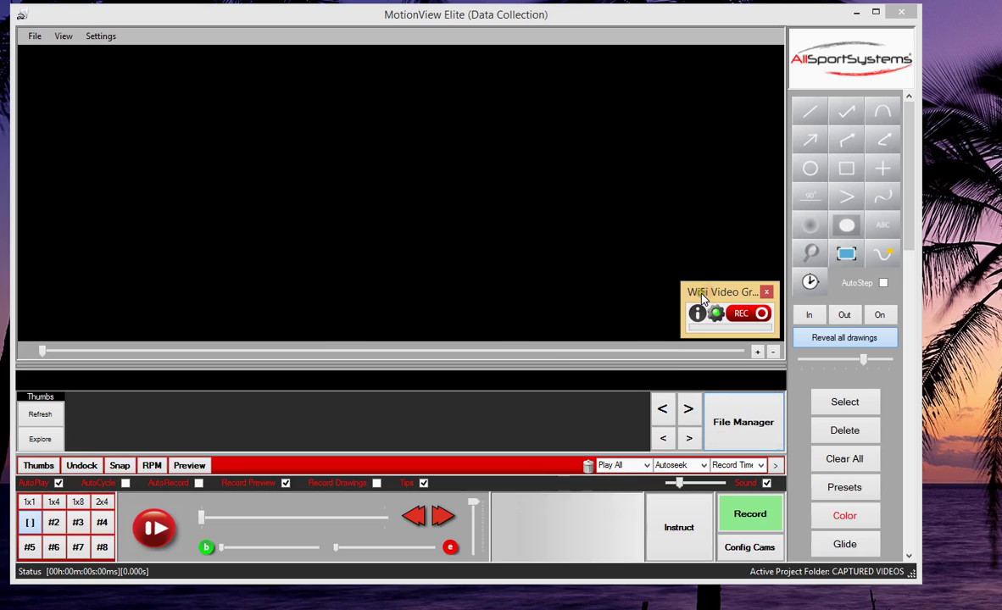
- Record on the GoPro from the compact grabber's REC button and let the transfer progress bar fill
left_click(413, 241)
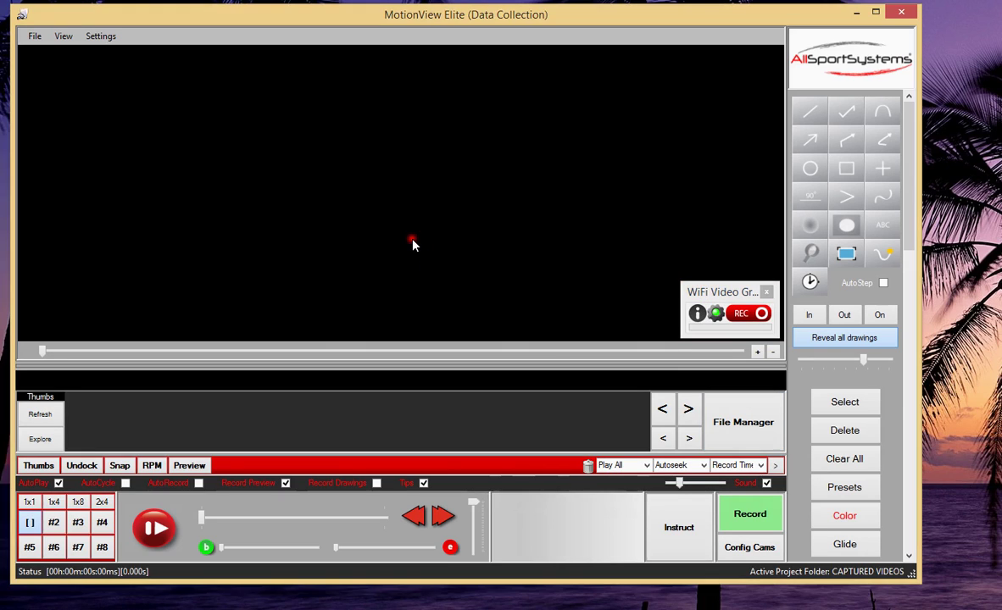
left_click(33, 36)
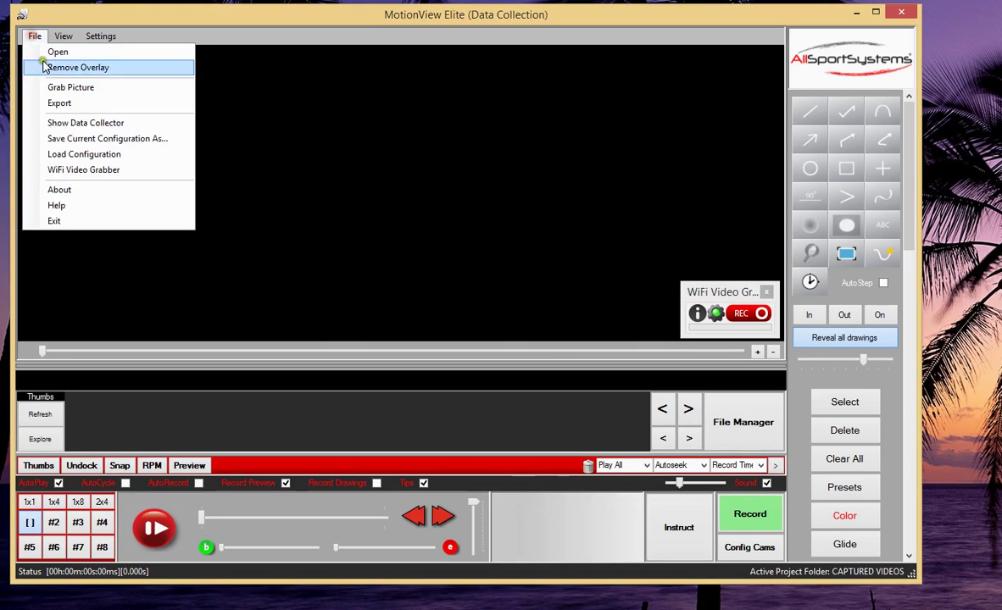
left_click(450, 227)
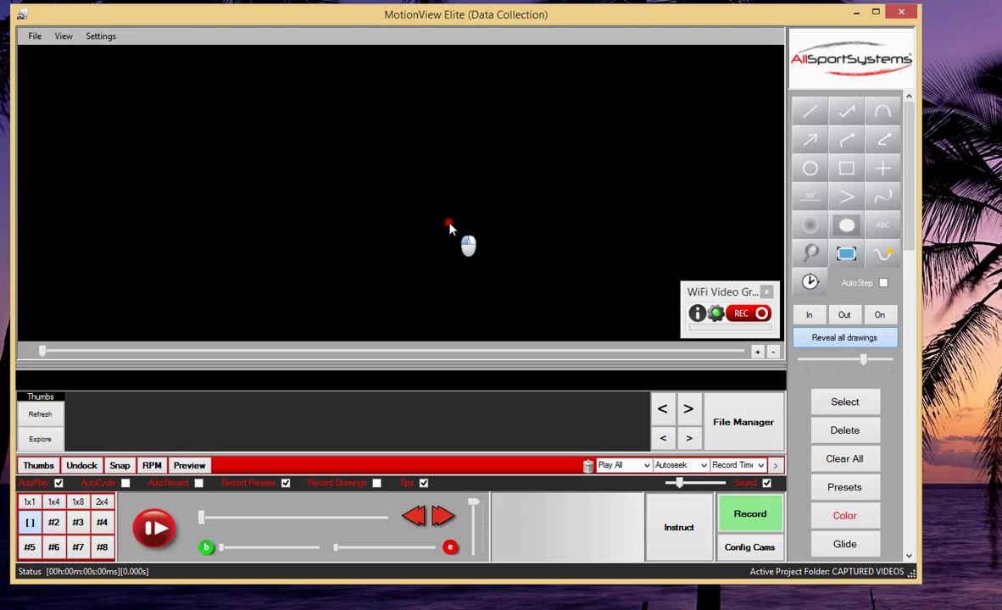
left_click(743, 320)
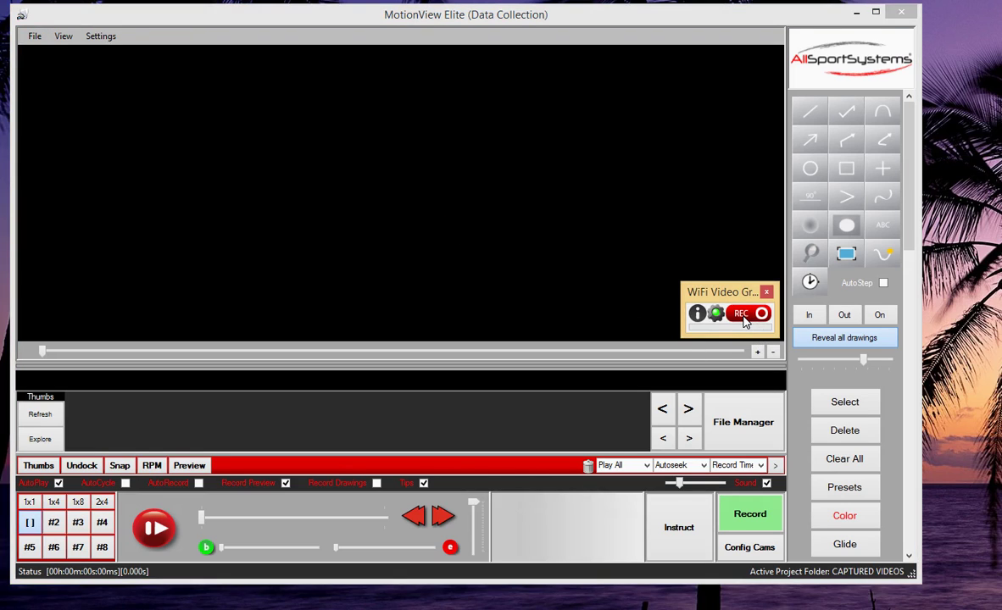
left_click(743, 320)
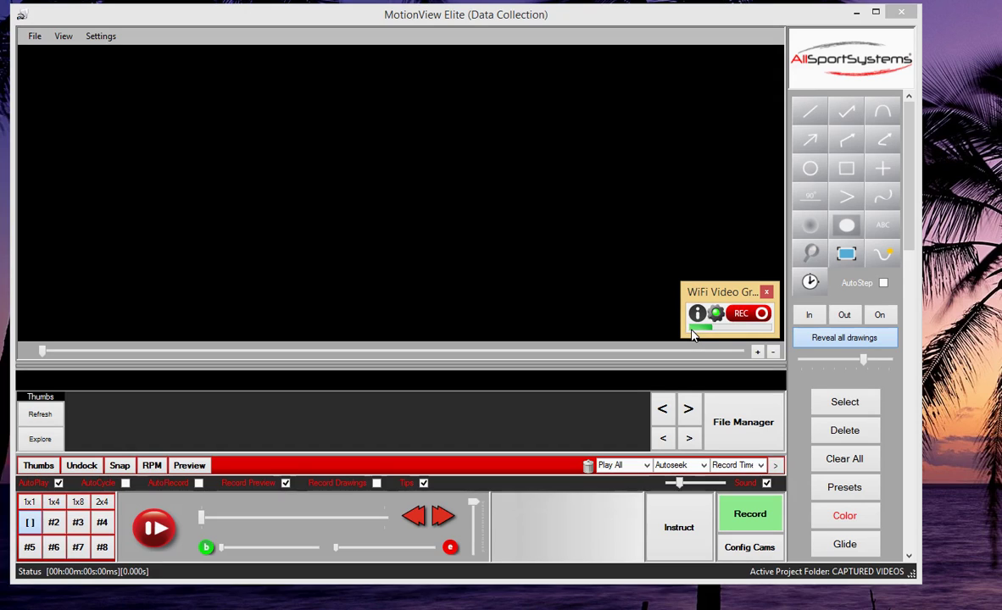
left_click(739, 522)
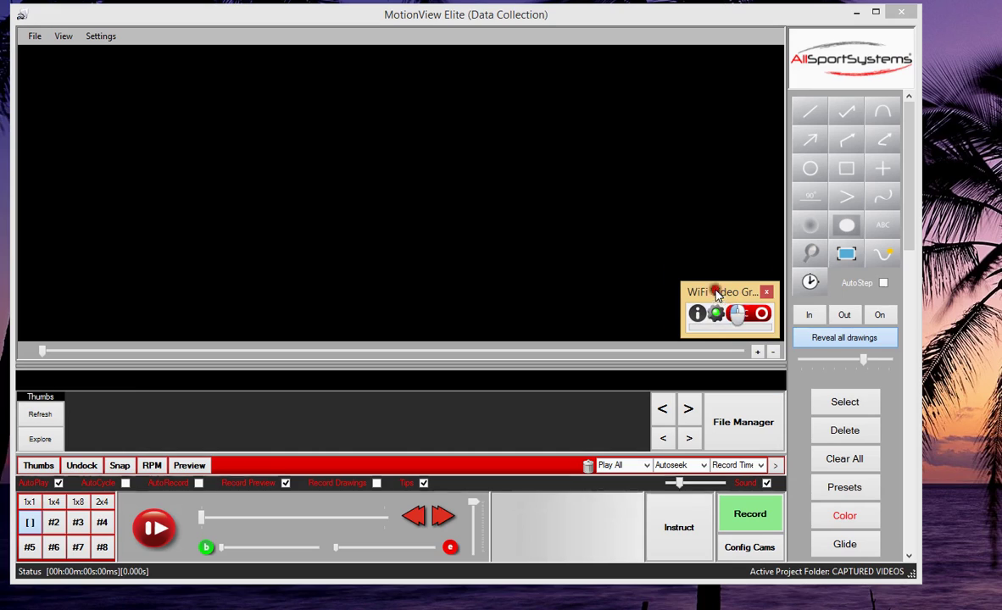
- Load GOPR0697 into the player, drag playback speed to slow motion, and pause near 0.93 s
left_click_drag(719, 297, 606, 210)
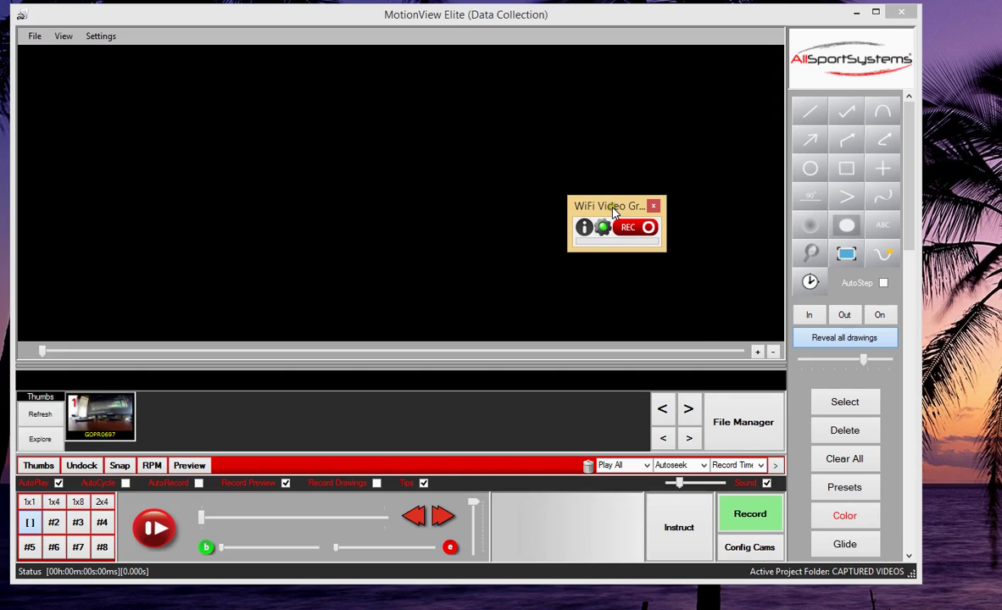
left_click_drag(604, 206, 747, 410)
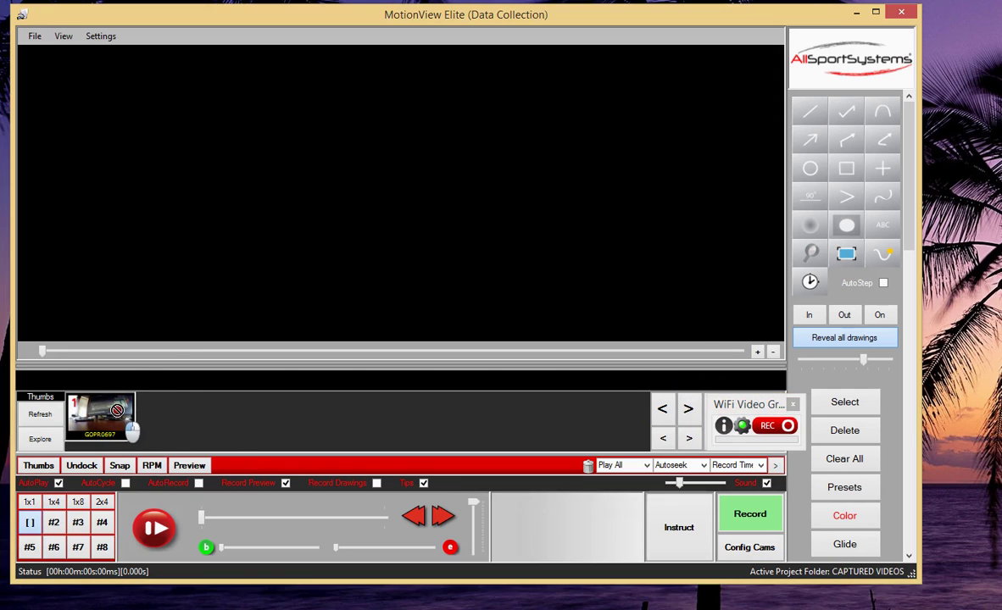
left_click_drag(120, 399, 248, 287)
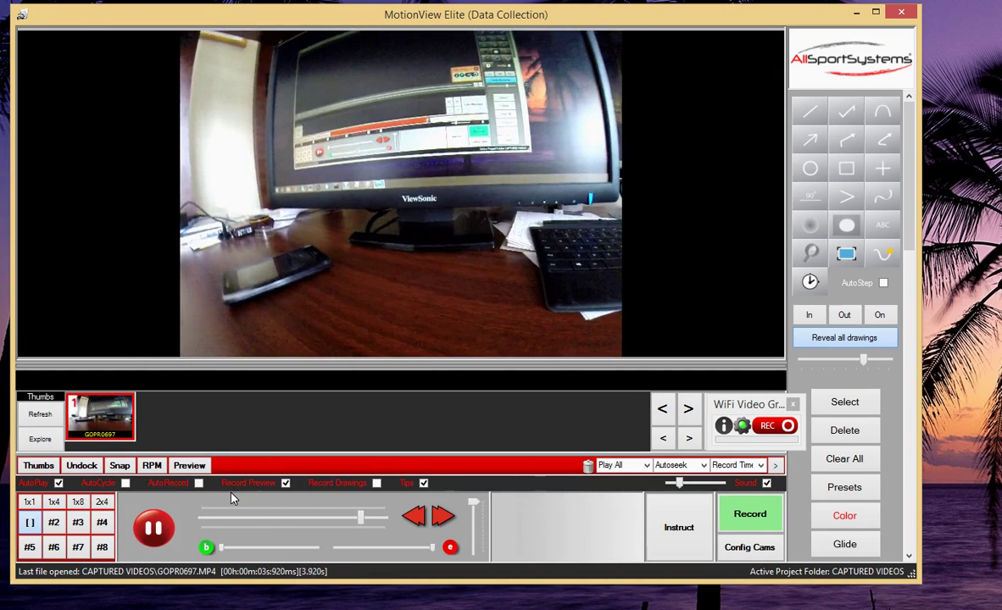
left_click_drag(477, 511, 473, 547)
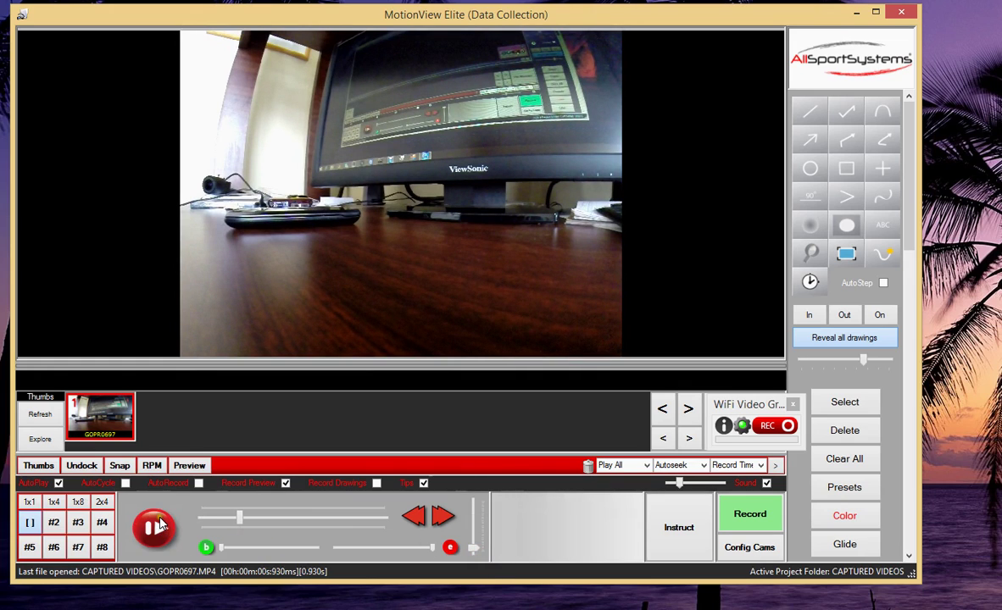
left_click(155, 527)
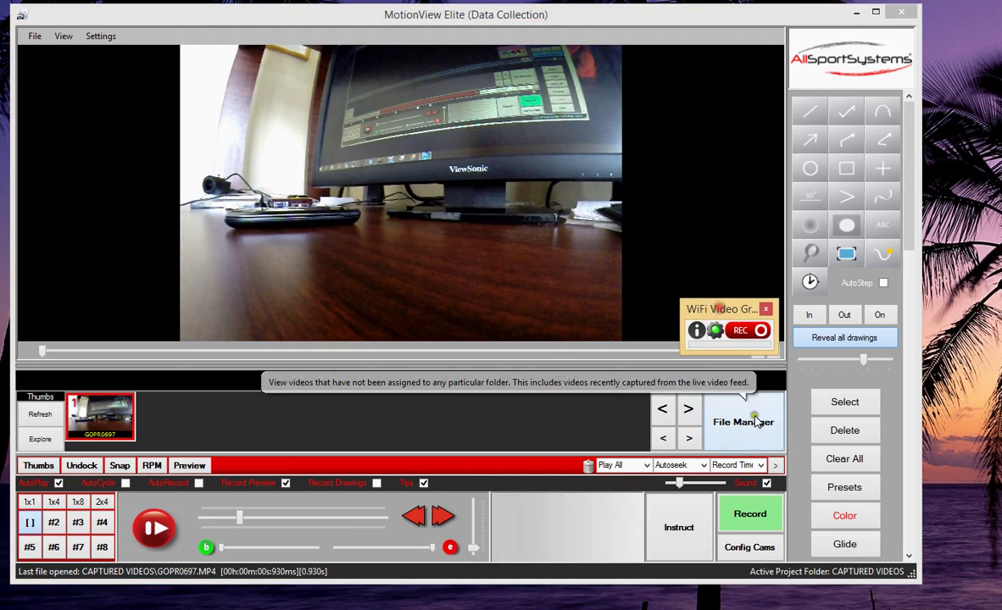
- In File Manager, make C:\VIDEOSFORANALYSIS\WiFi the active project folder and confirm the notice
left_click(757, 422)
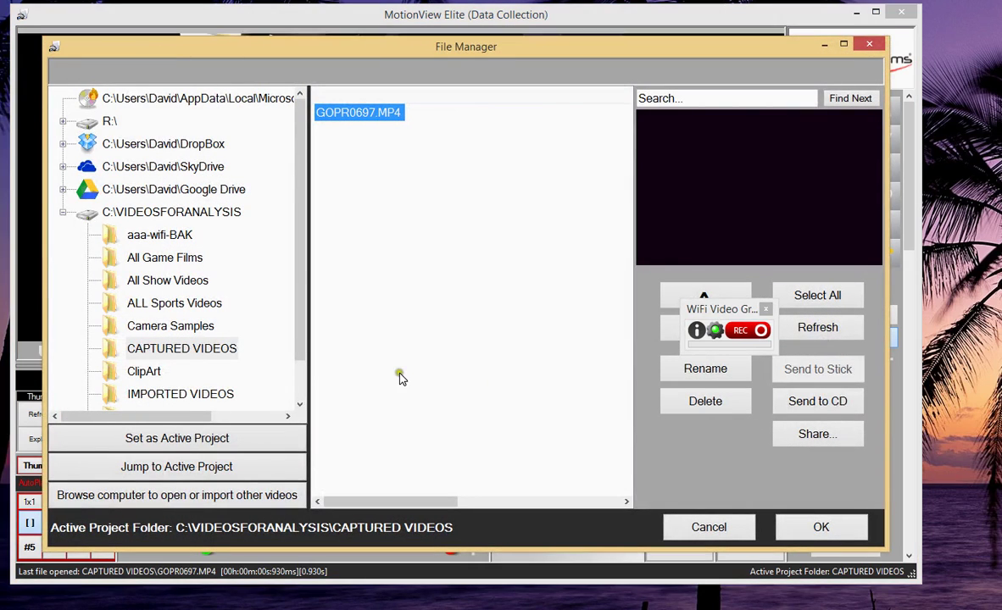
left_click(146, 395)
left_click(145, 395)
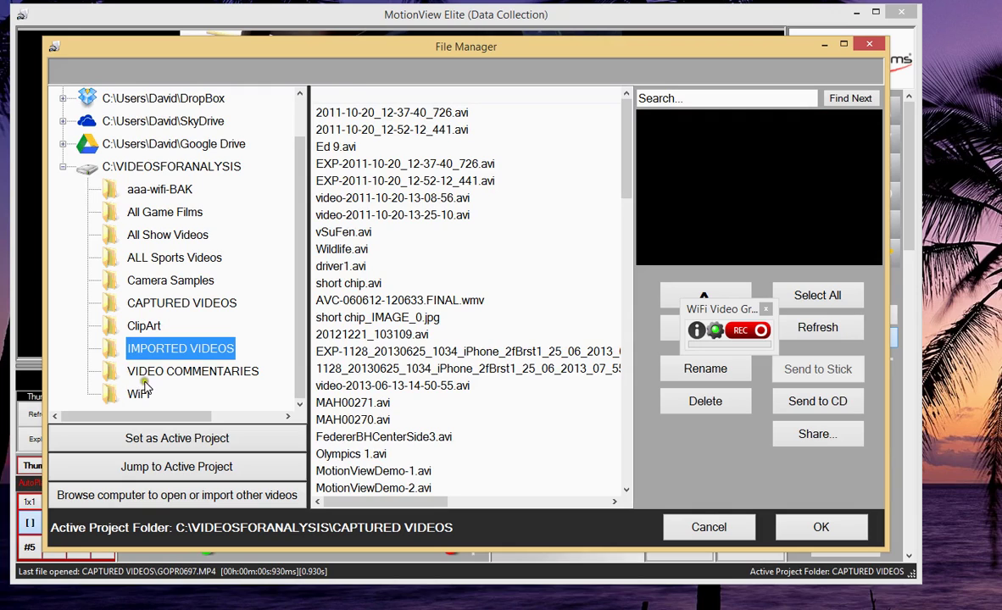
left_click(134, 393)
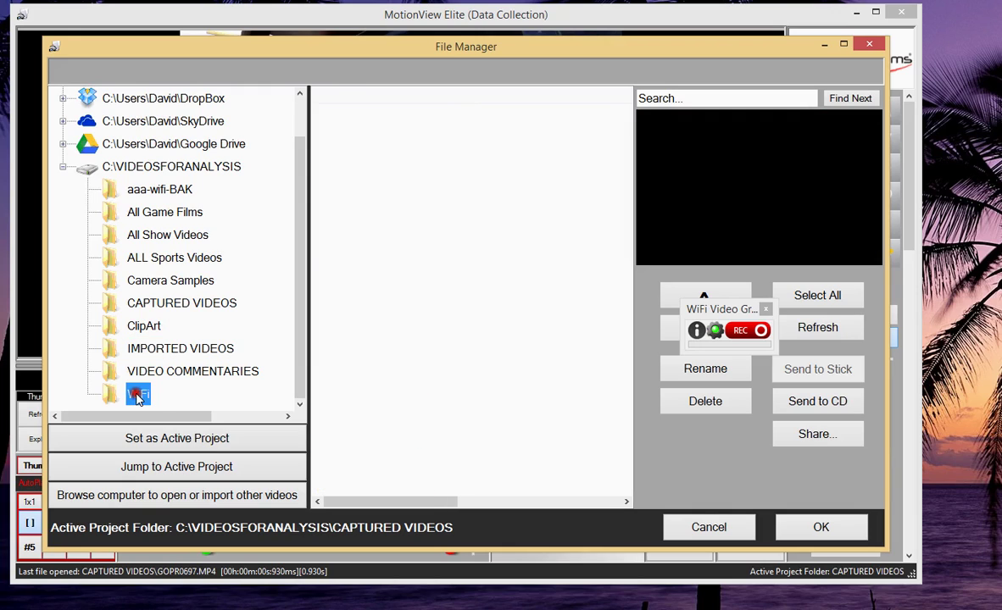
left_click(135, 441)
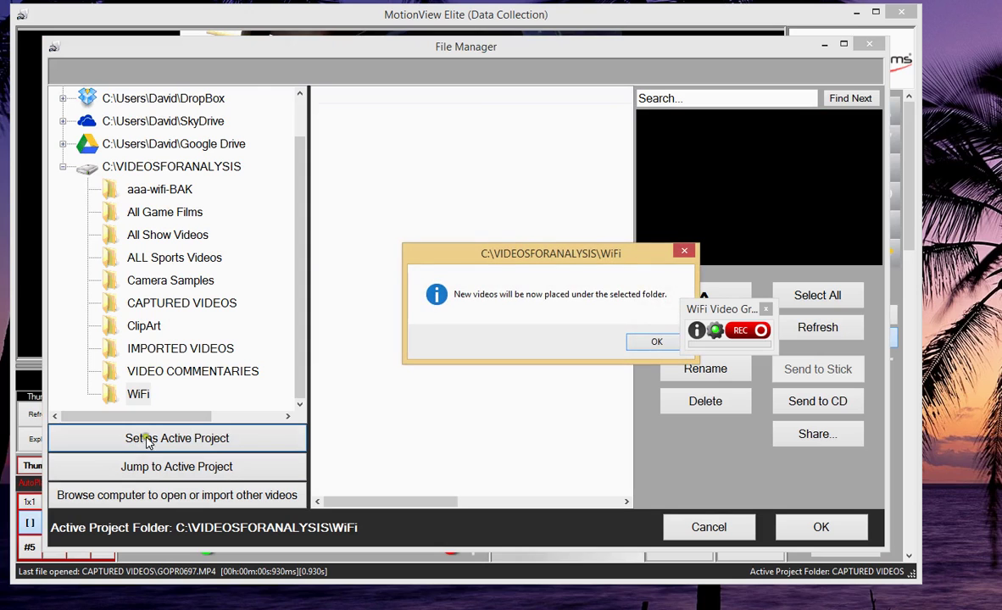
left_click(641, 343)
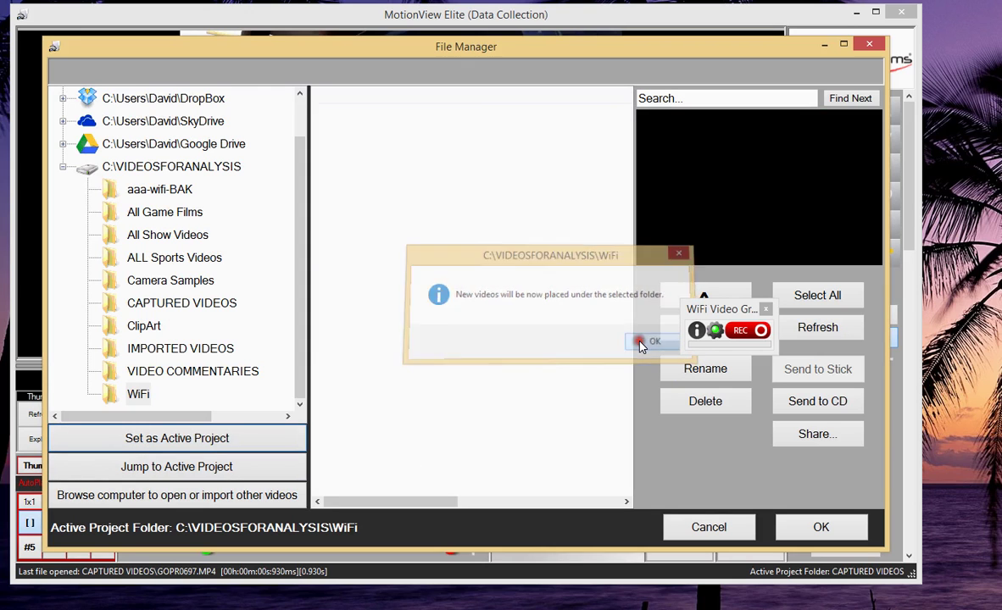
left_click(804, 528)
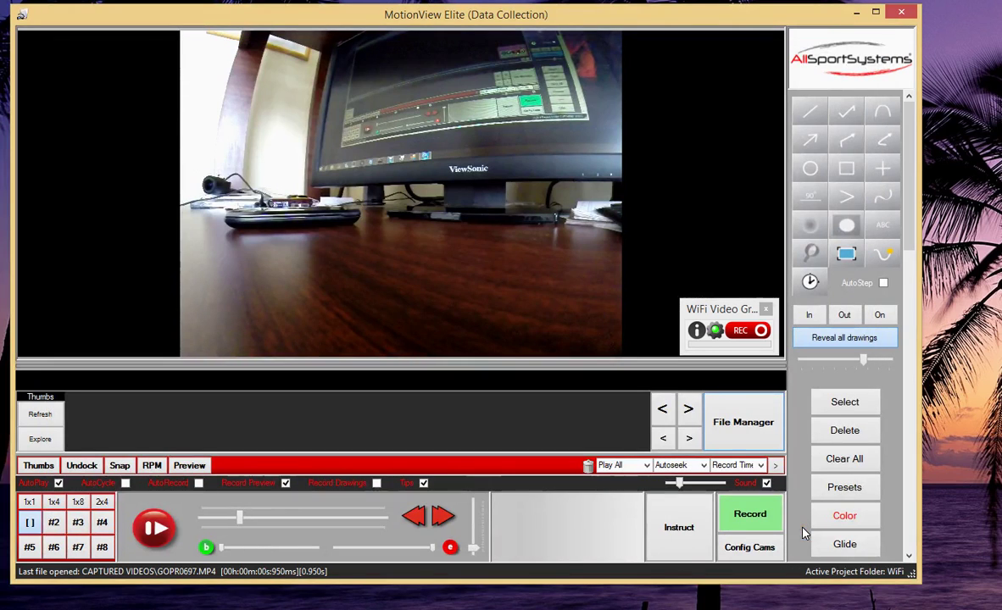
left_click_drag(708, 312, 412, 161)
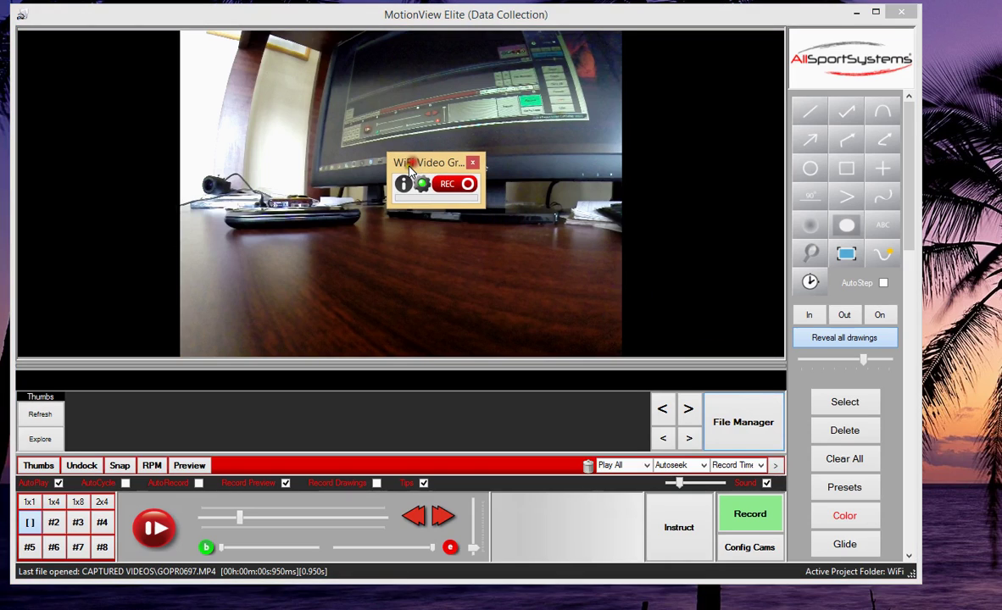
left_click(404, 184)
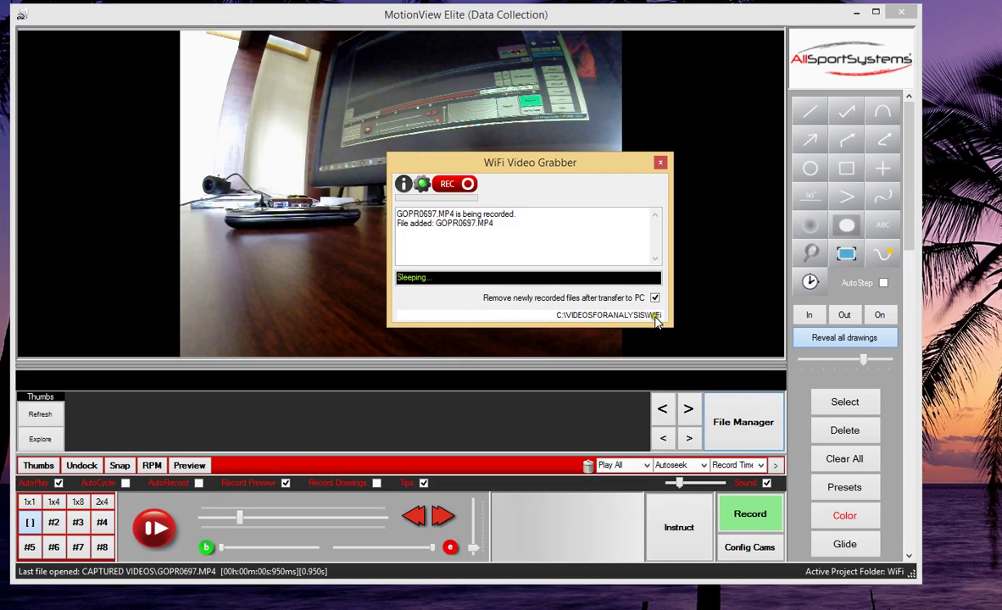
left_click_drag(512, 175, 610, 259)
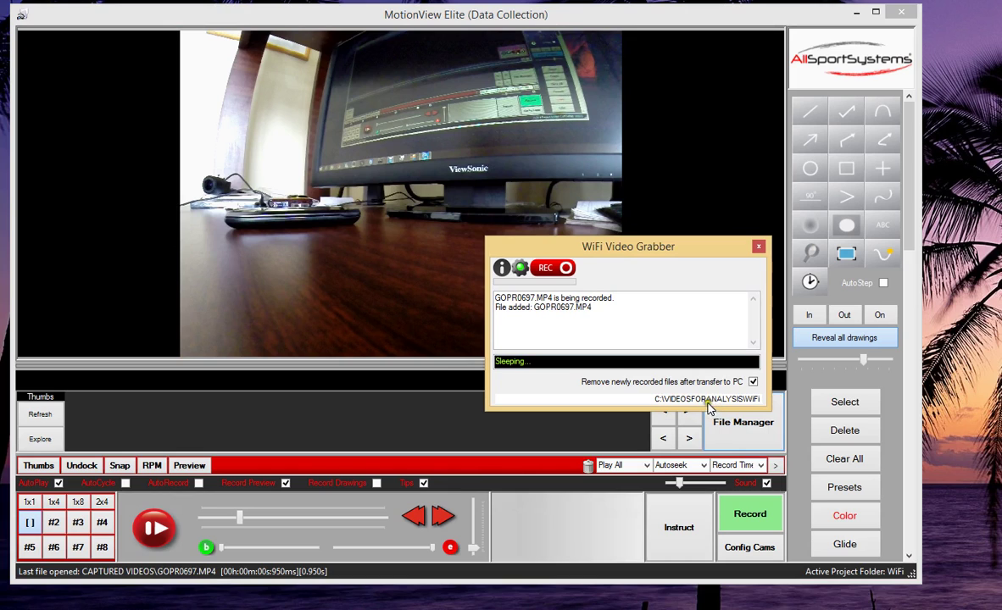
left_click(501, 268)
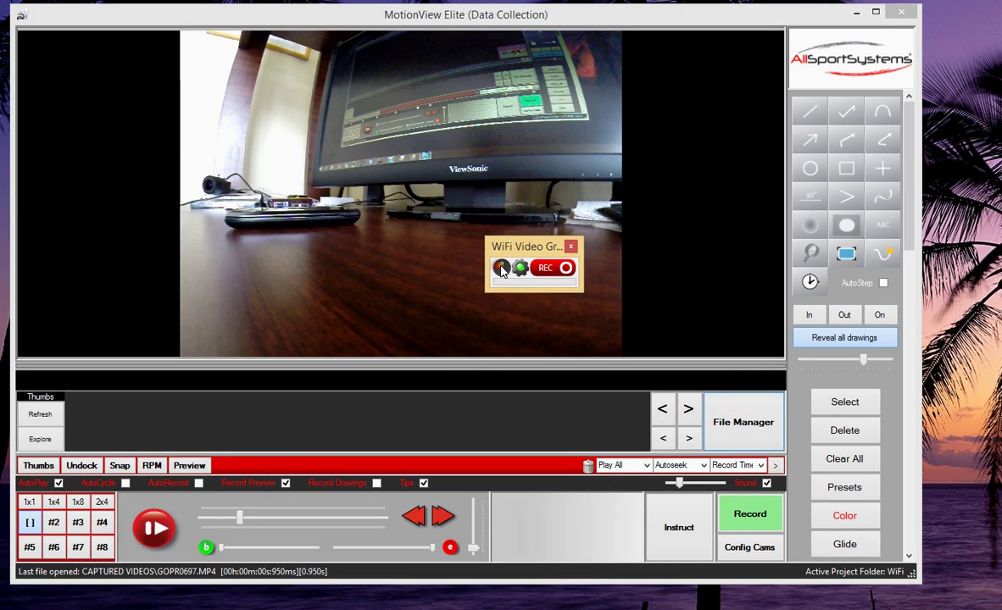
left_click_drag(523, 247, 719, 307)
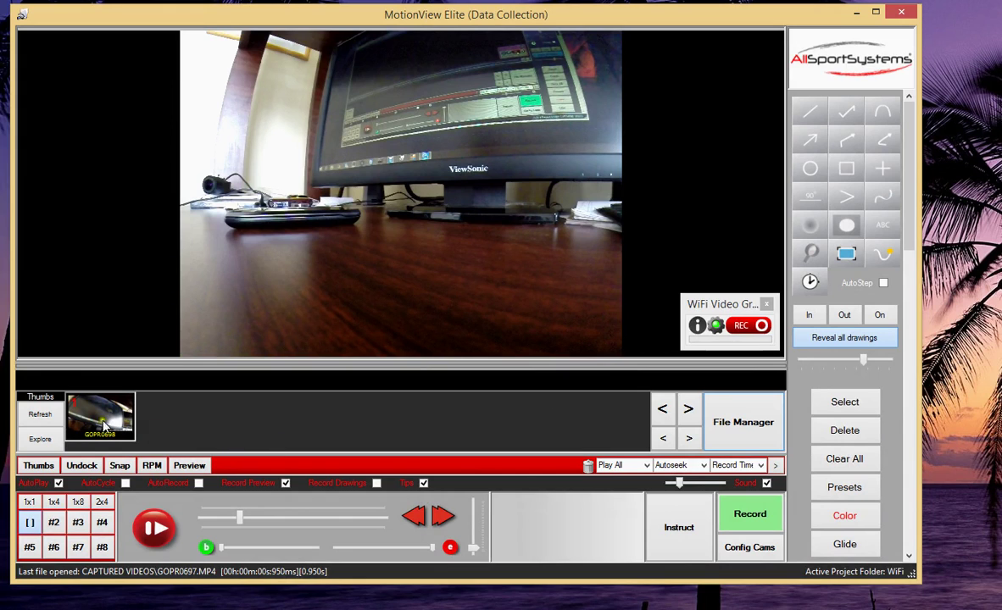
- Play GOPR0698, clear the red crosshair lines, and expand the grabber log over the video centre
left_click_drag(94, 419, 351, 324)
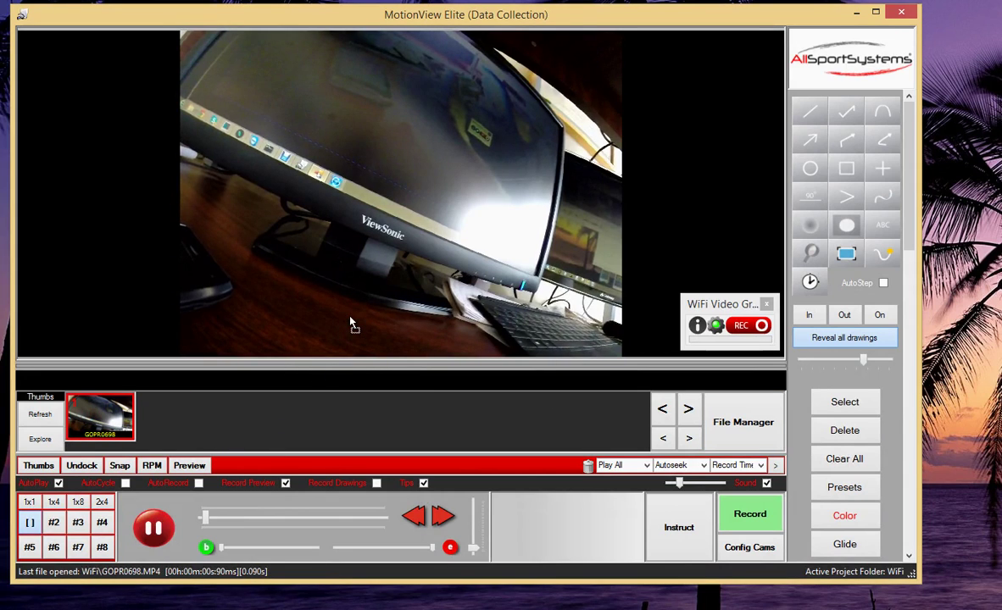
left_click(155, 539)
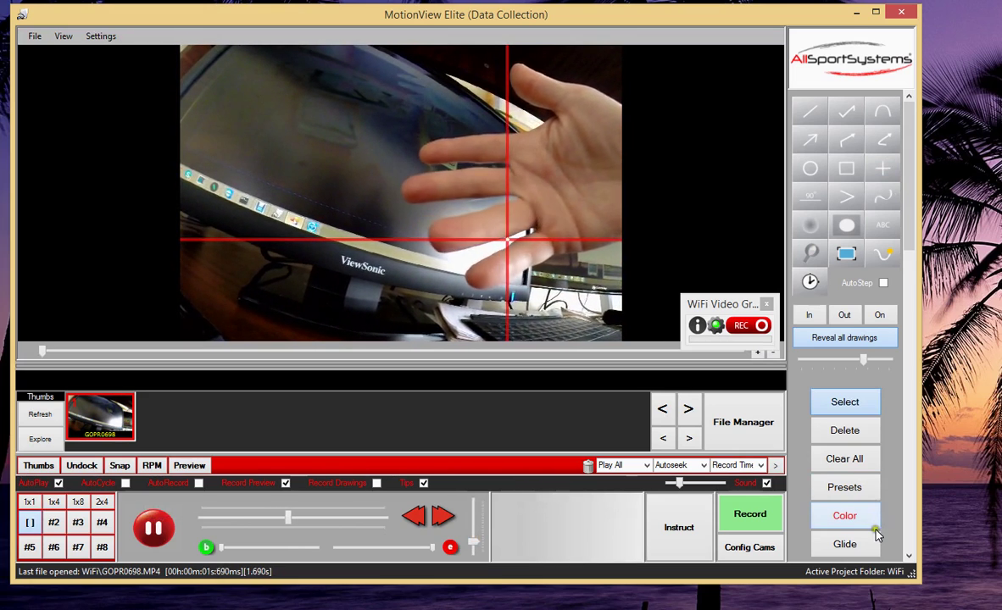
left_click(858, 462)
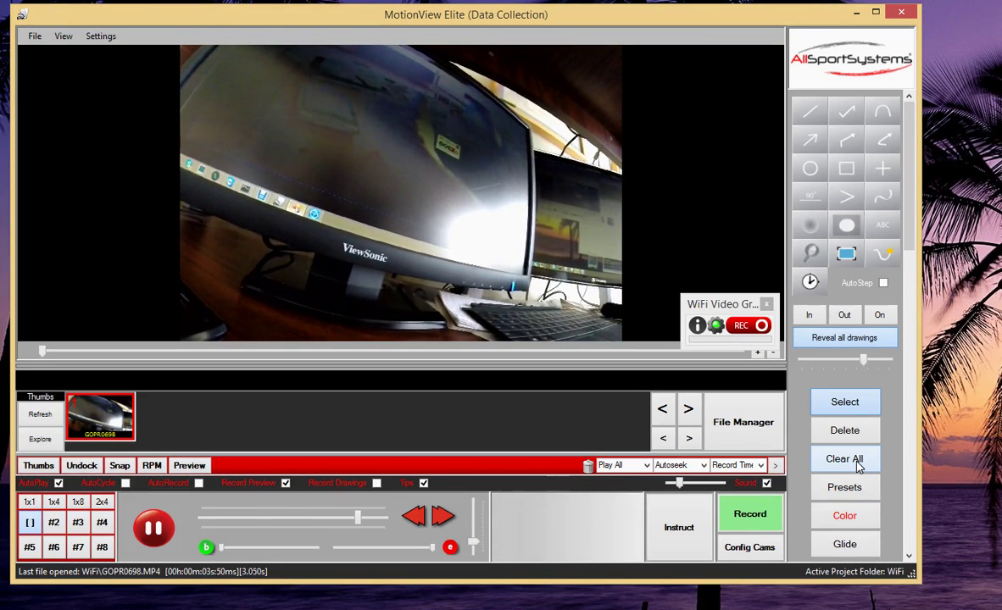
left_click(697, 326)
left_click_drag(715, 310, 357, 187)
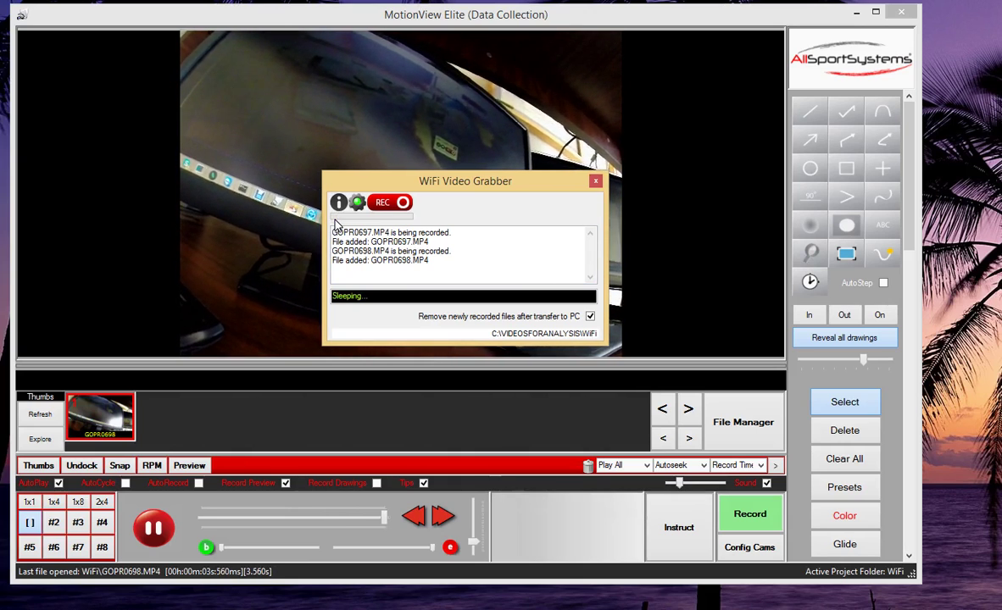
- Collapse the expanded grabber to its compact panel and park it at the video's lower-right corner
left_click_drag(472, 193, 601, 256)
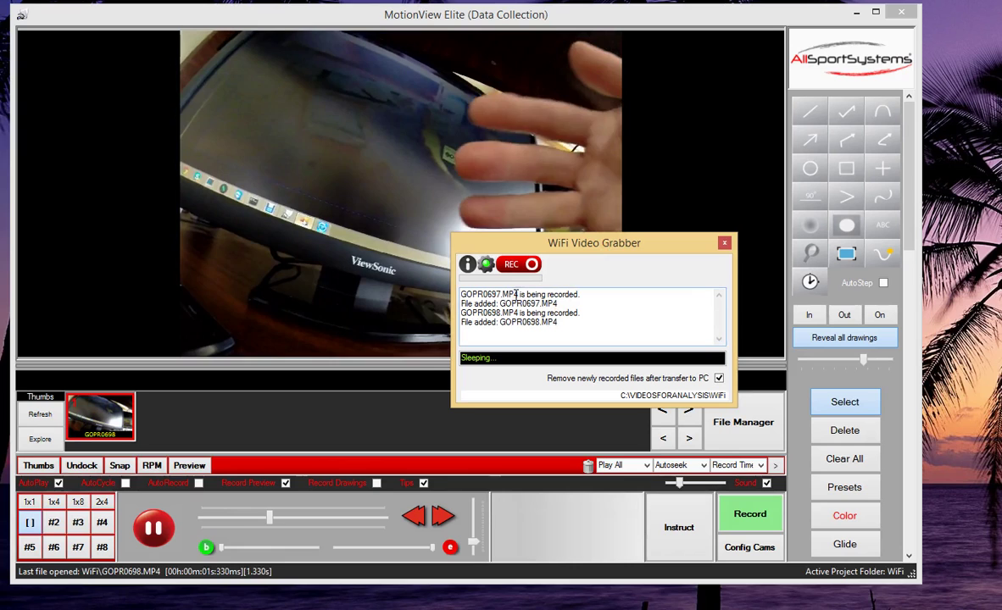
left_click(468, 265)
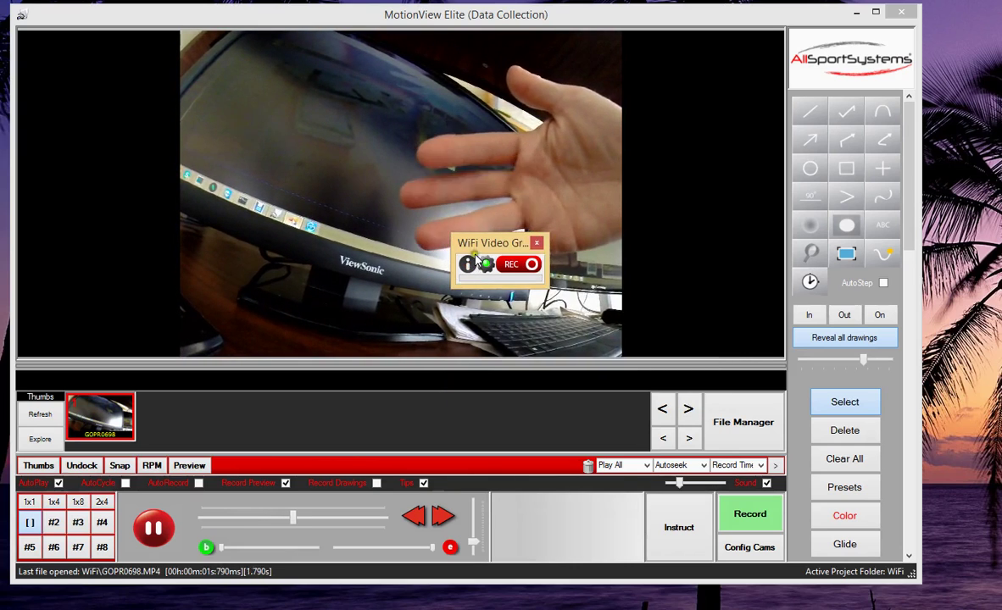
left_click_drag(478, 246, 703, 311)
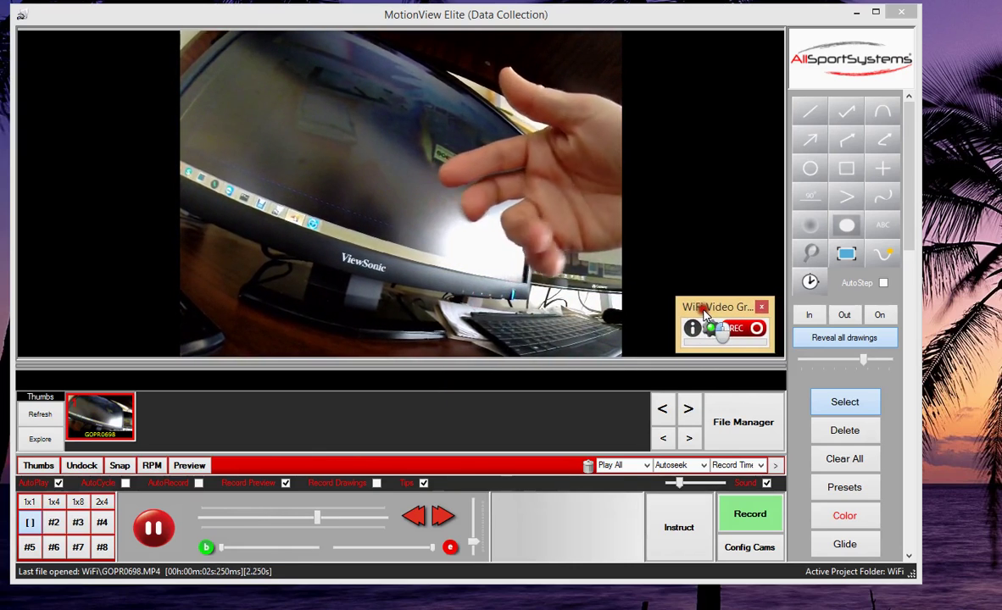